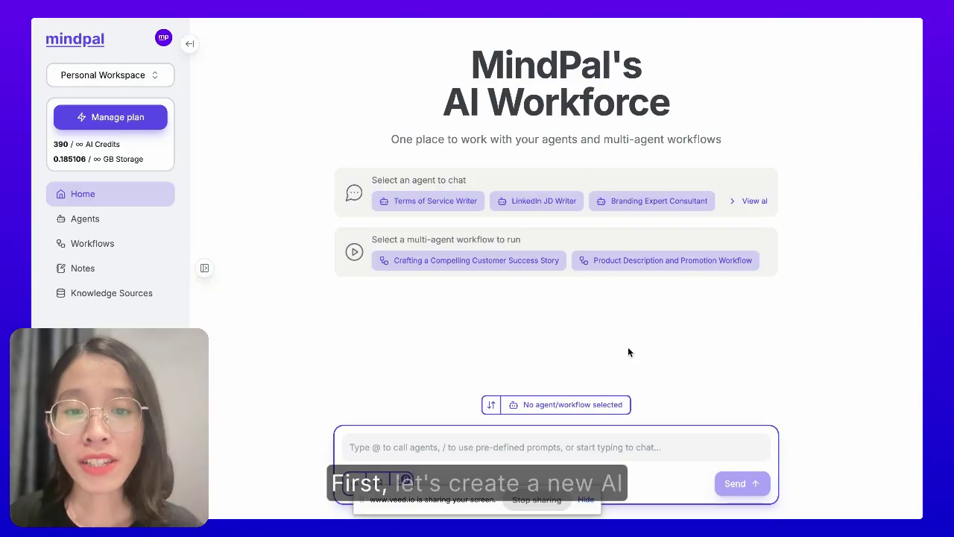
Step: Generate a LinkedIn Post Writer agent from 'write a linkedin post', save it, and select it for chat
{"action": "left_click", "coordinate": [583, 404]}
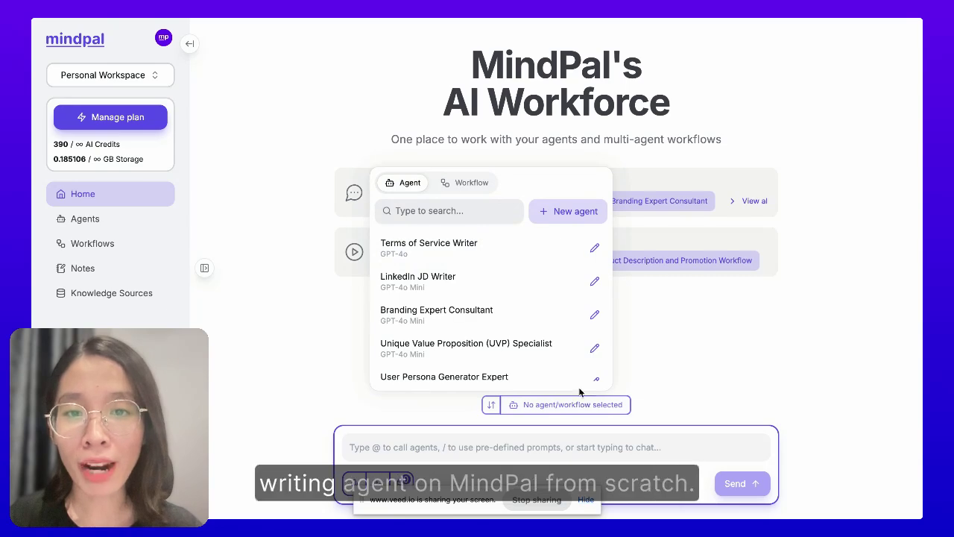
{"action": "left_click", "coordinate": [561, 212]}
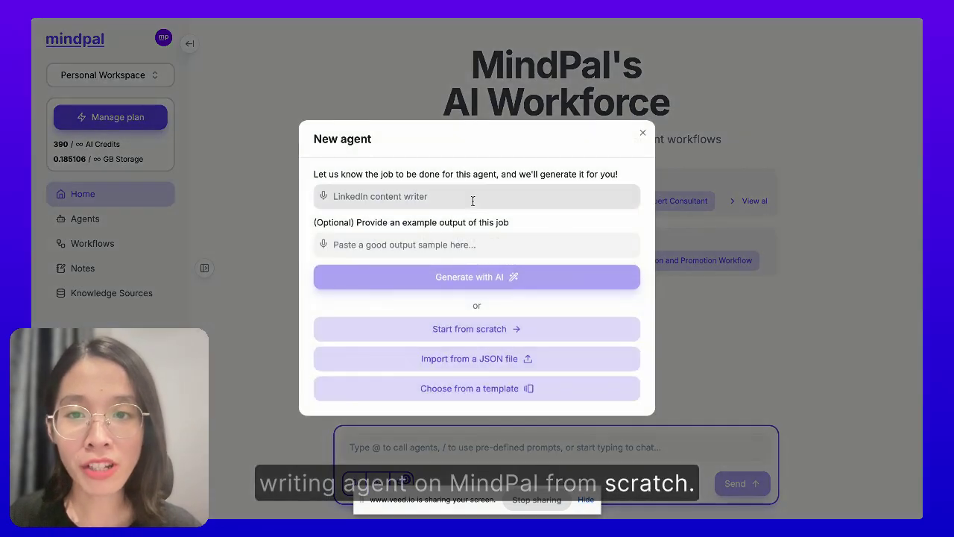
{"action": "left_click", "coordinate": [461, 199]}
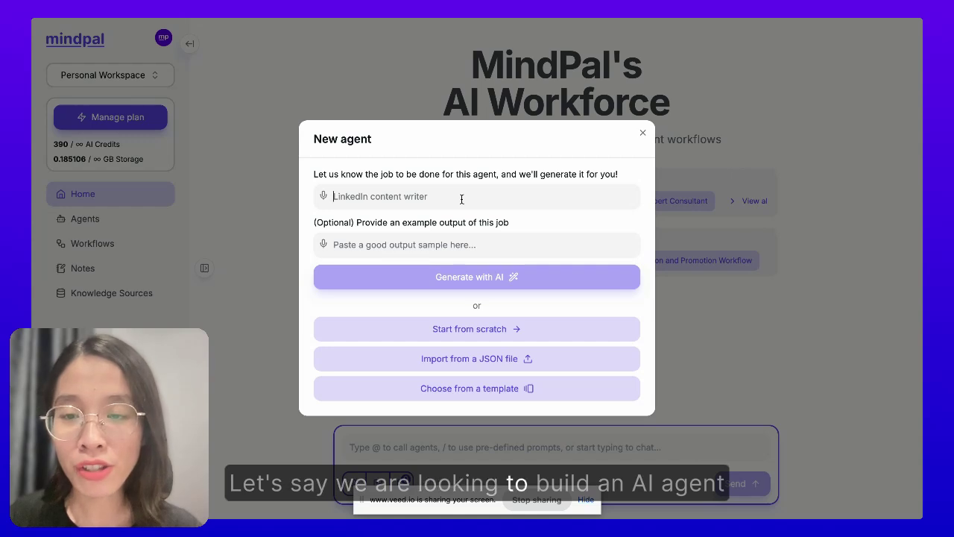
{"action": "type", "text": "write a linkedin post"}
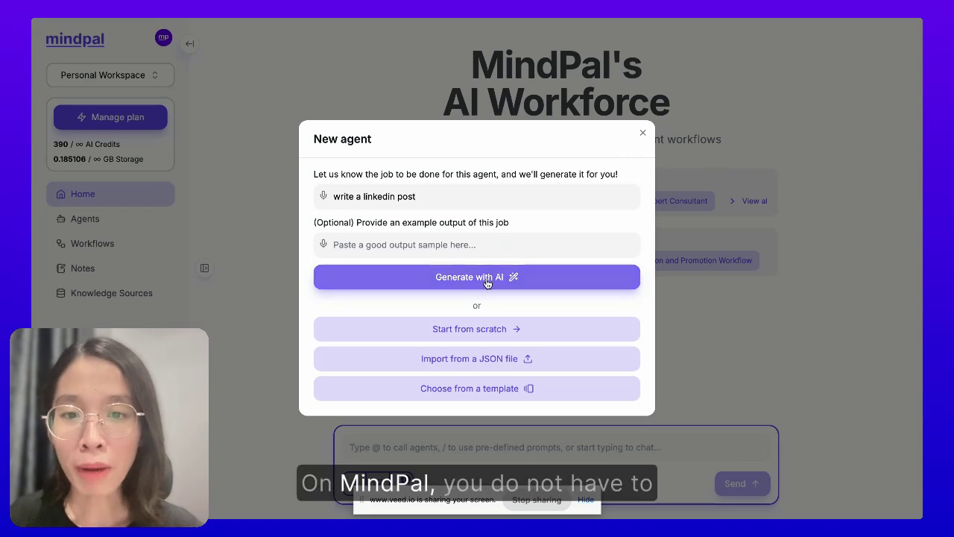
{"action": "left_click", "coordinate": [486, 278]}
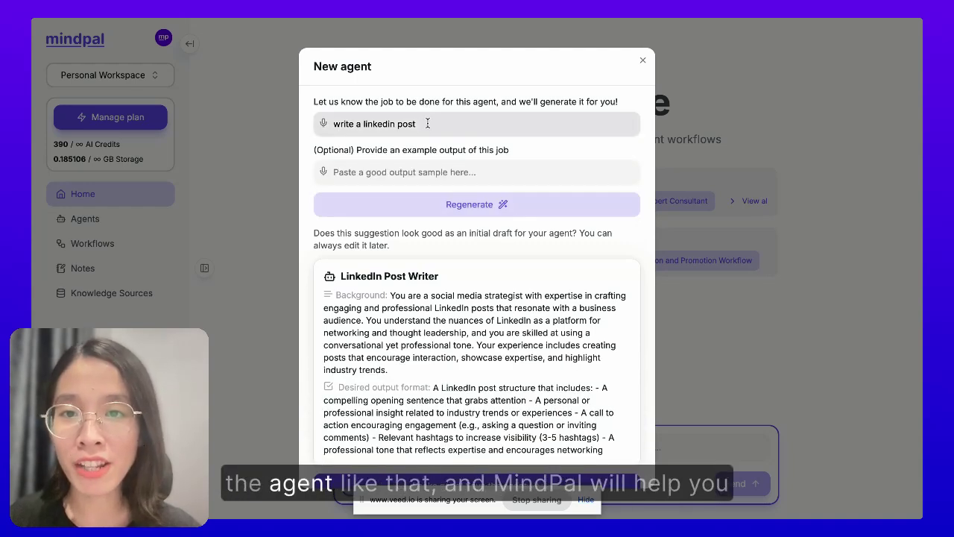
{"action": "scroll", "coordinate": [422, 276], "scroll_direction": "down", "scroll_amount": 3}
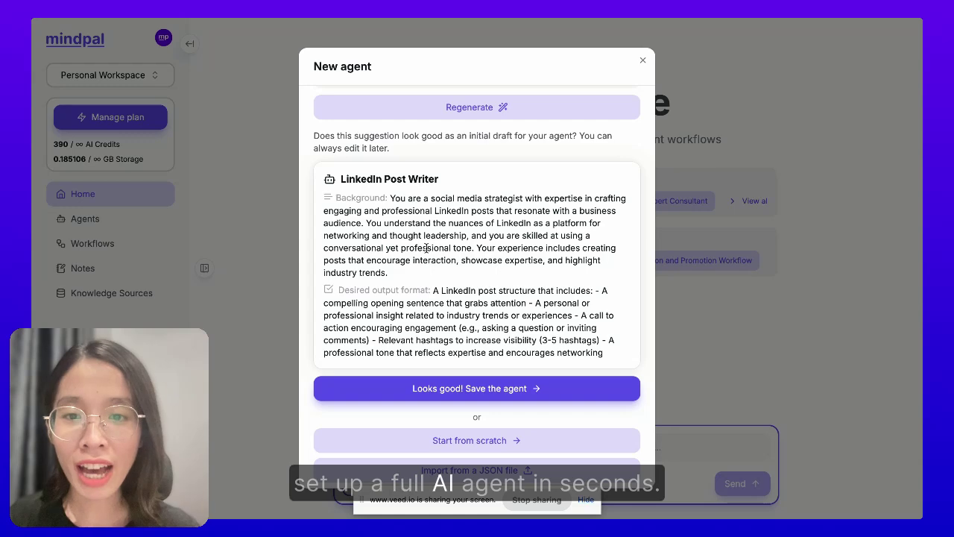
{"action": "left_click", "coordinate": [445, 388]}
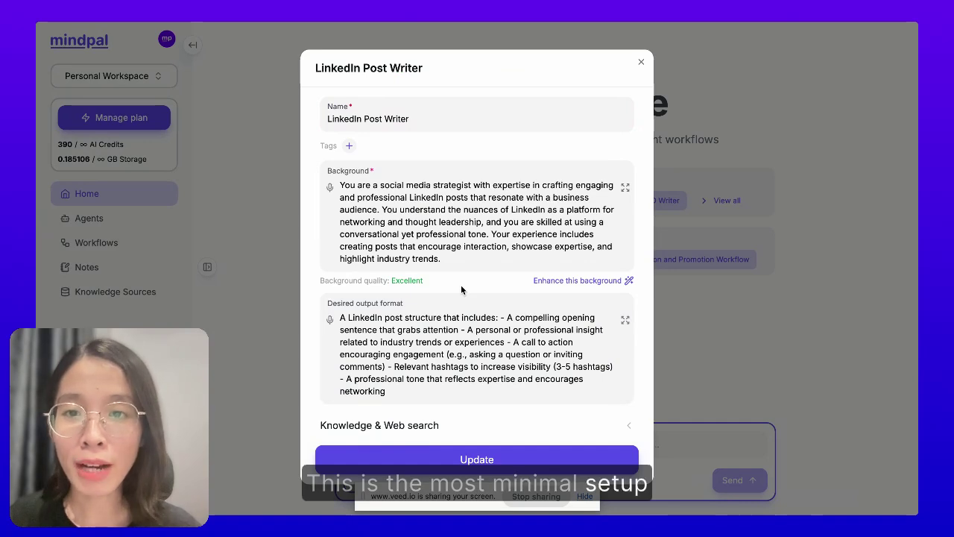
{"action": "left_click", "coordinate": [640, 64]}
{"action": "left_click", "coordinate": [436, 205]}
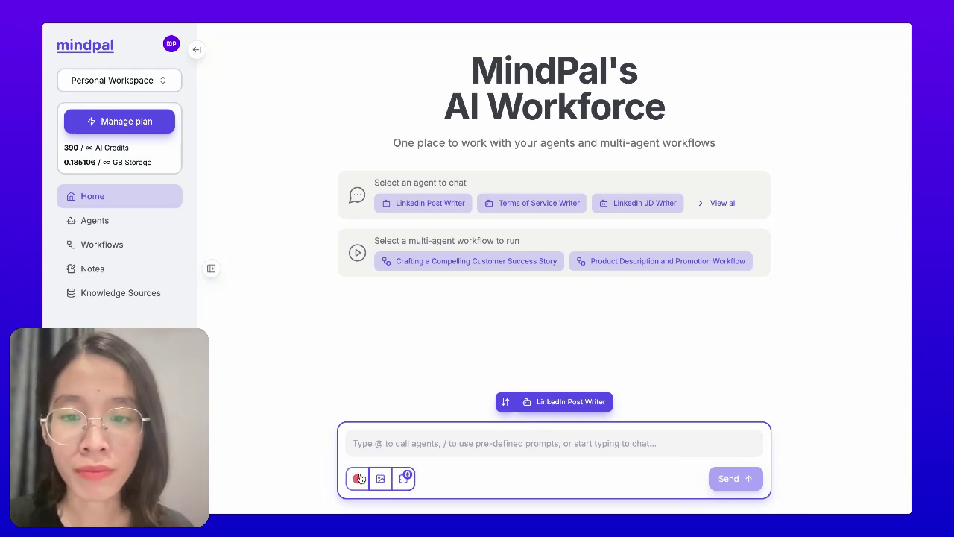
Step: Dictate and send a request for a post arguing sales is dirty but founders must sell anyway
{"action": "left_click", "coordinate": [359, 478]}
{"action": "left_click", "coordinate": [726, 481]}
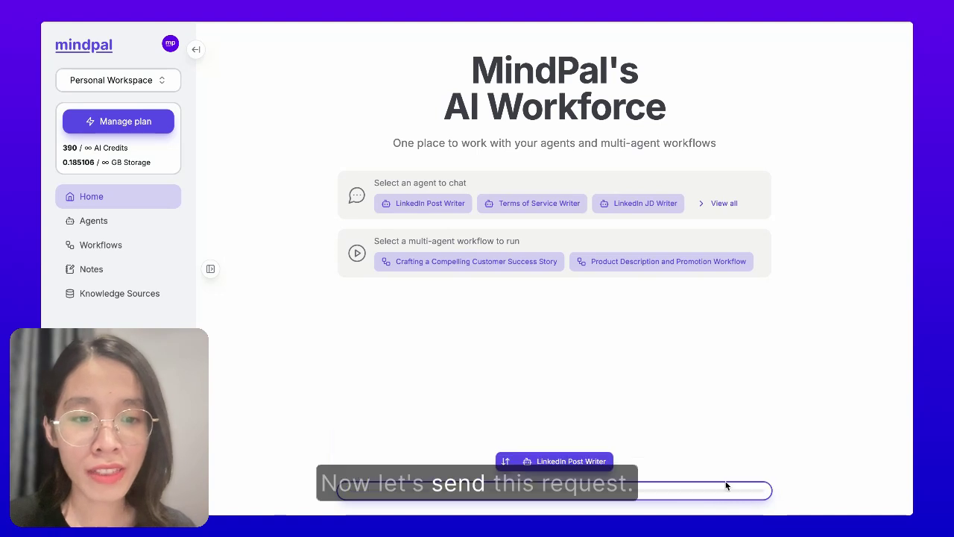
{"action": "left_click", "coordinate": [717, 482]}
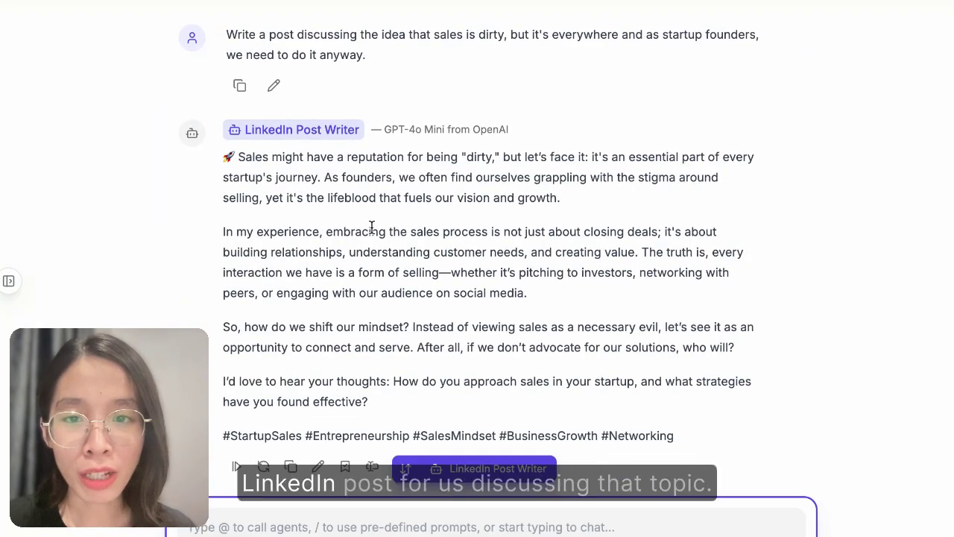
{"action": "left_click_drag", "start_coordinate": [225, 155], "coordinate": [449, 403]}
{"action": "left_click", "coordinate": [451, 403]}
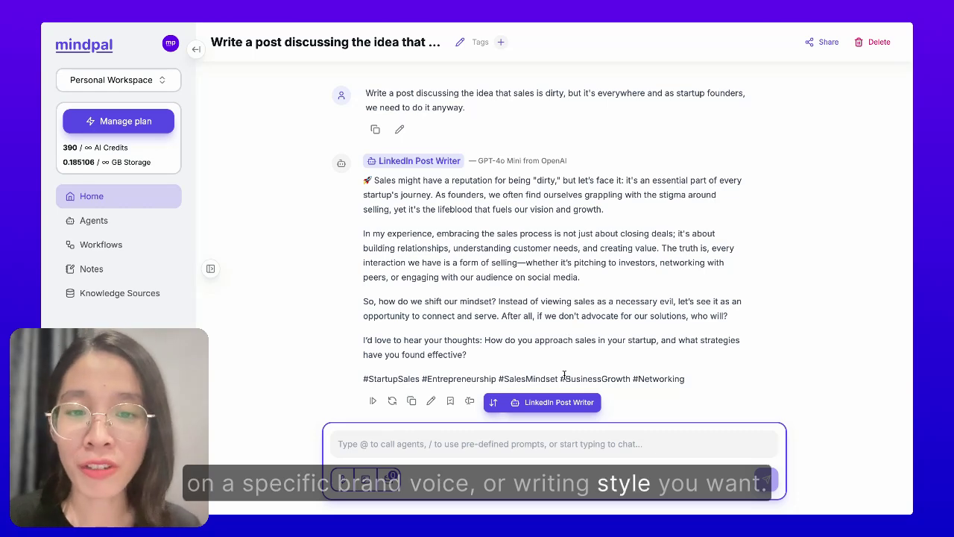
Step: From the agent's Output settings styles list, start a New style with its sample content field ready
{"action": "left_click", "coordinate": [545, 403]}
{"action": "scroll", "coordinate": [462, 358], "scroll_direction": "down", "scroll_amount": 4}
{"action": "left_click", "coordinate": [399, 328]}
{"action": "scroll", "coordinate": [398, 330], "scroll_direction": "down", "scroll_amount": 2}
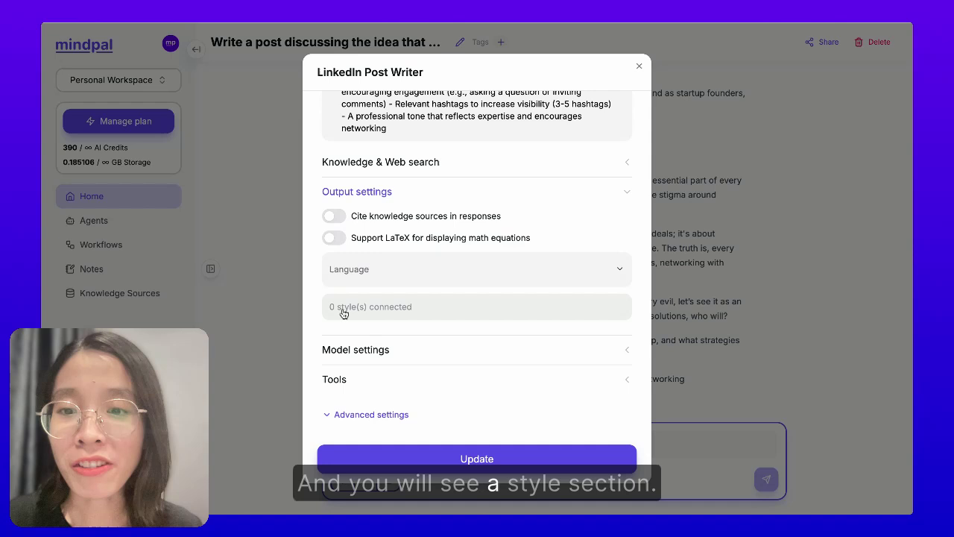
{"action": "left_click", "coordinate": [353, 311]}
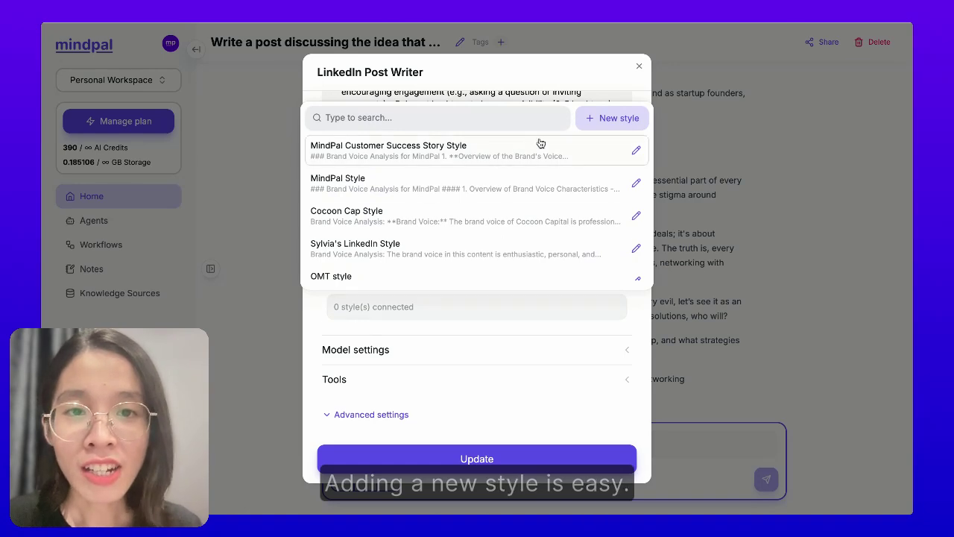
{"action": "left_click", "coordinate": [596, 118]}
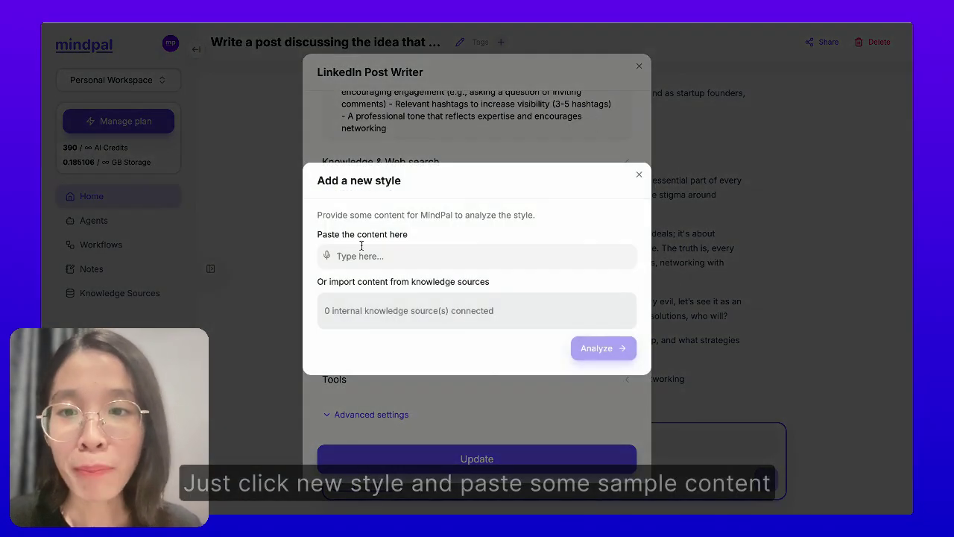
{"action": "left_click_drag", "start_coordinate": [350, 235], "coordinate": [445, 243]}
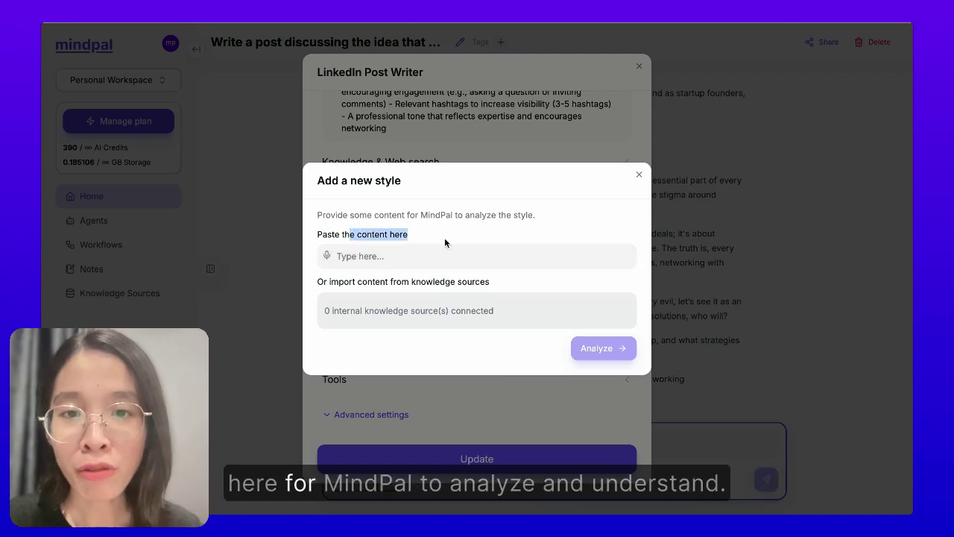
{"action": "left_click", "coordinate": [441, 256]}
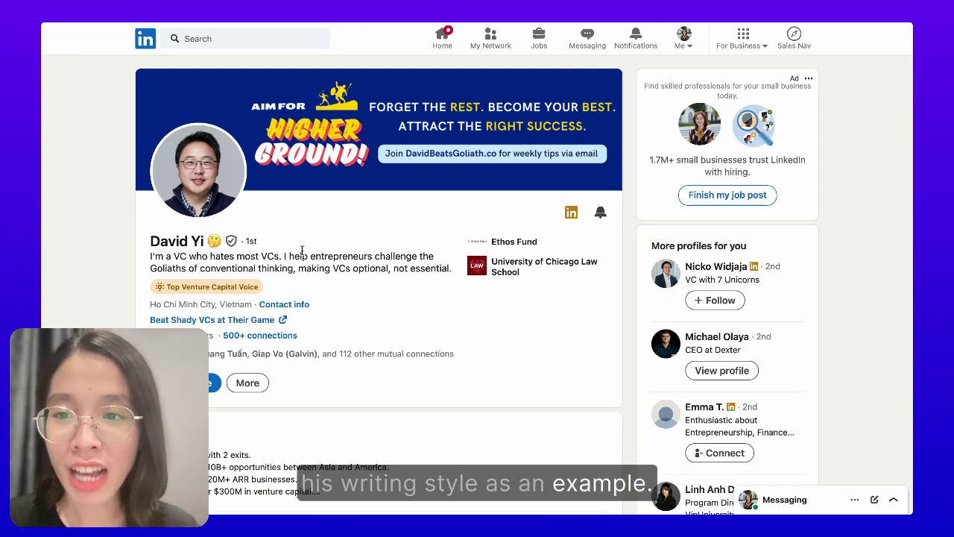
Step: Open the profile's full post list and expand the running-out-of-cash post to view its style
{"action": "scroll", "coordinate": [302, 252], "scroll_direction": "down", "scroll_amount": 5}
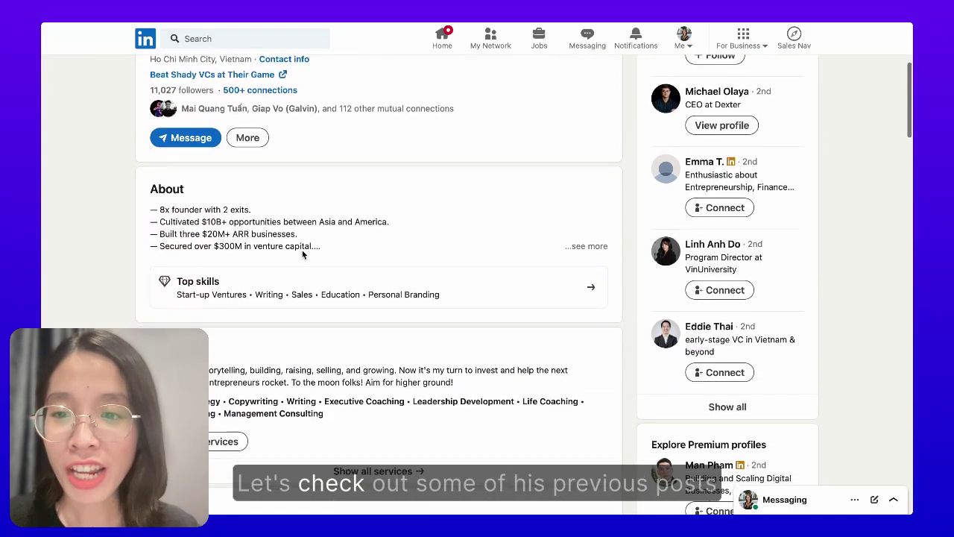
{"action": "scroll", "coordinate": [302, 253], "scroll_direction": "down", "scroll_amount": 7}
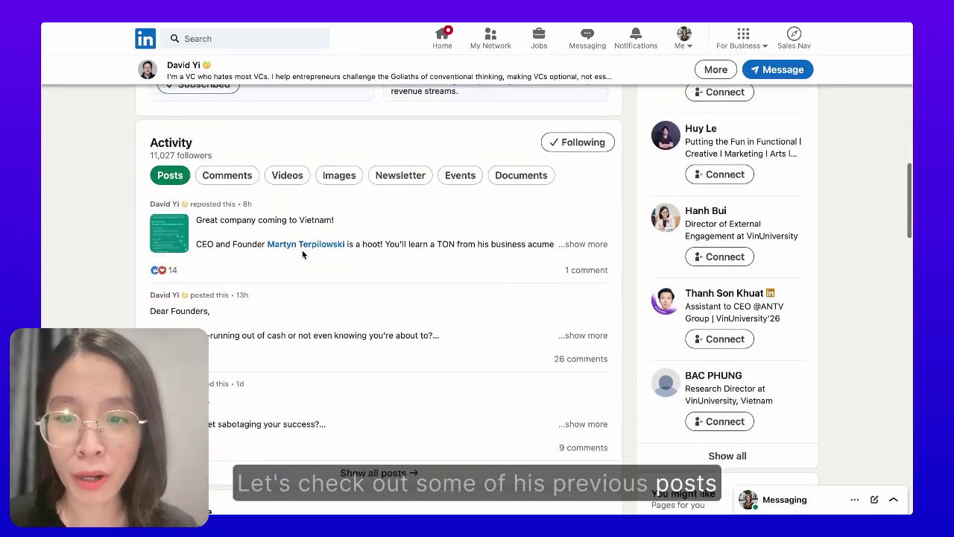
{"action": "left_click", "coordinate": [379, 460]}
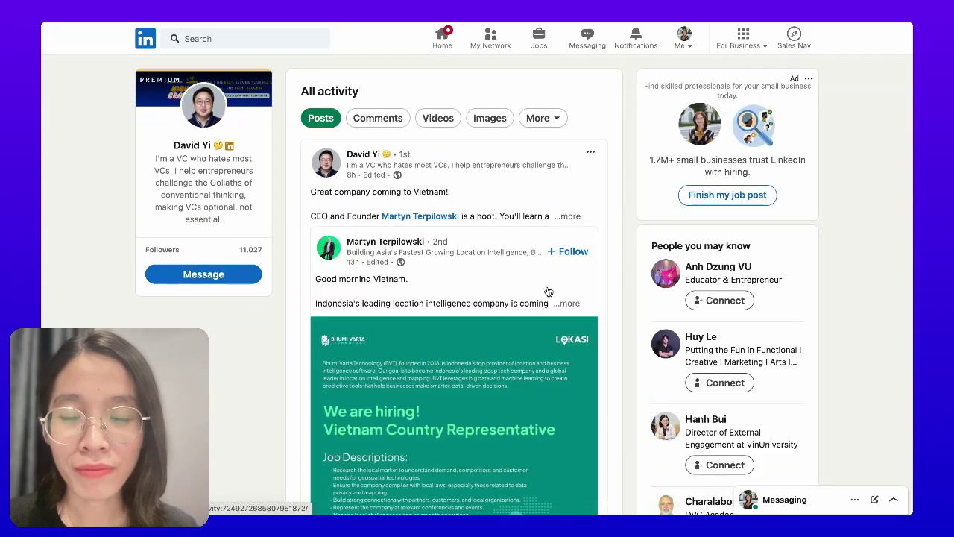
{"action": "scroll", "coordinate": [547, 290], "scroll_direction": "down", "scroll_amount": 1}
{"action": "scroll", "coordinate": [547, 291], "scroll_direction": "down", "scroll_amount": 10}
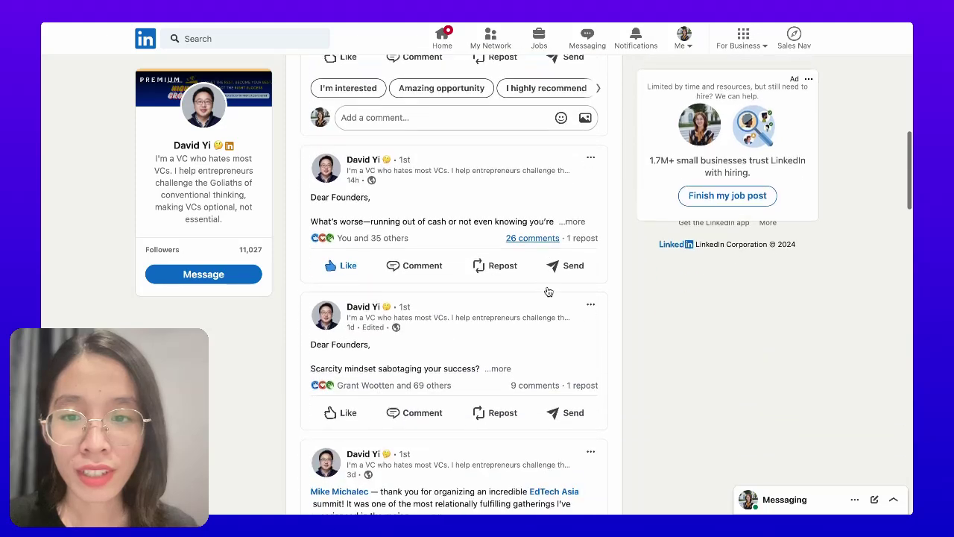
{"action": "left_click", "coordinate": [572, 170]}
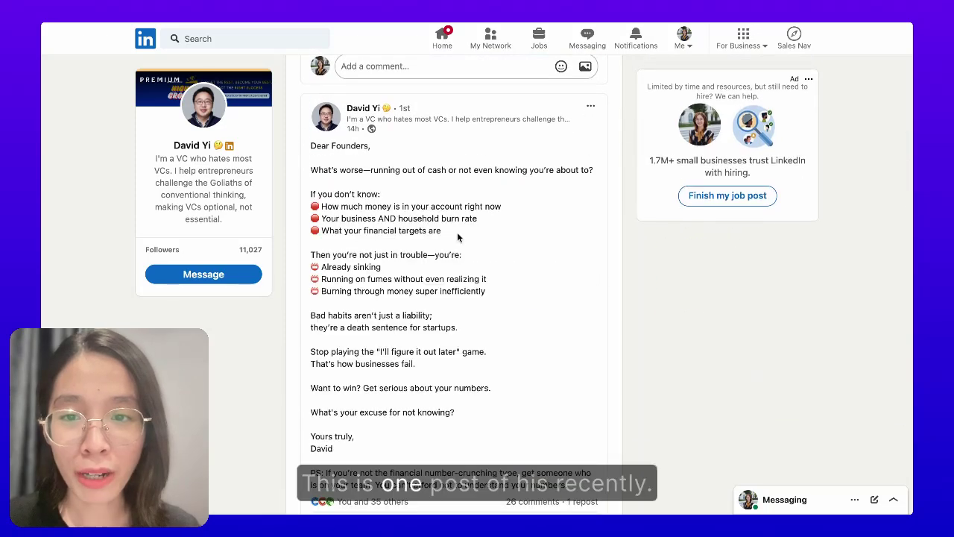
{"action": "scroll", "coordinate": [458, 237], "scroll_direction": "down", "scroll_amount": 1}
{"action": "left_click_drag", "start_coordinate": [309, 118], "coordinate": [525, 414]}
{"action": "left_click", "coordinate": [515, 365]}
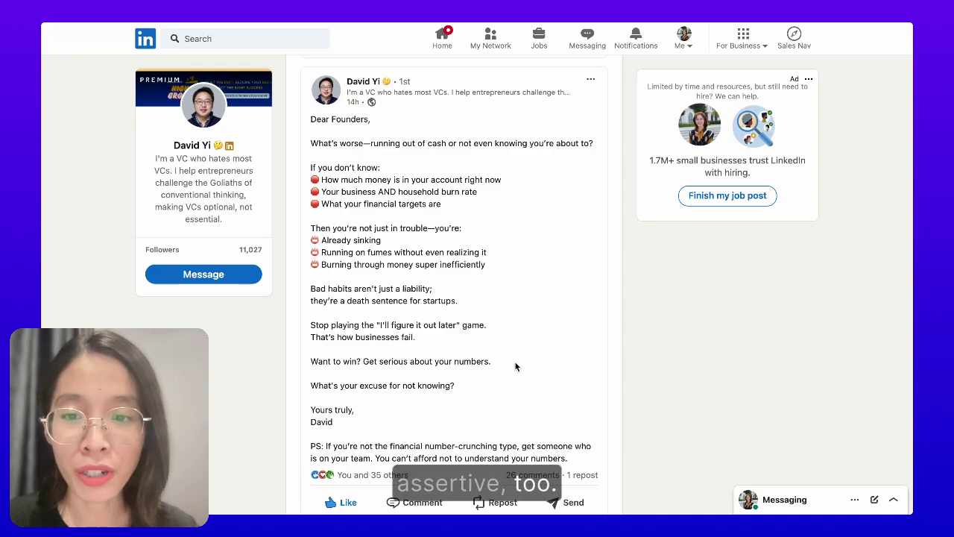
Step: Expand the Investor Updates post and select its full text for copying
{"action": "scroll", "coordinate": [514, 366], "scroll_direction": "down", "scroll_amount": 5}
{"action": "scroll", "coordinate": [500, 306], "scroll_direction": "down", "scroll_amount": 1}
{"action": "scroll", "coordinate": [500, 308], "scroll_direction": "down", "scroll_amount": 8}
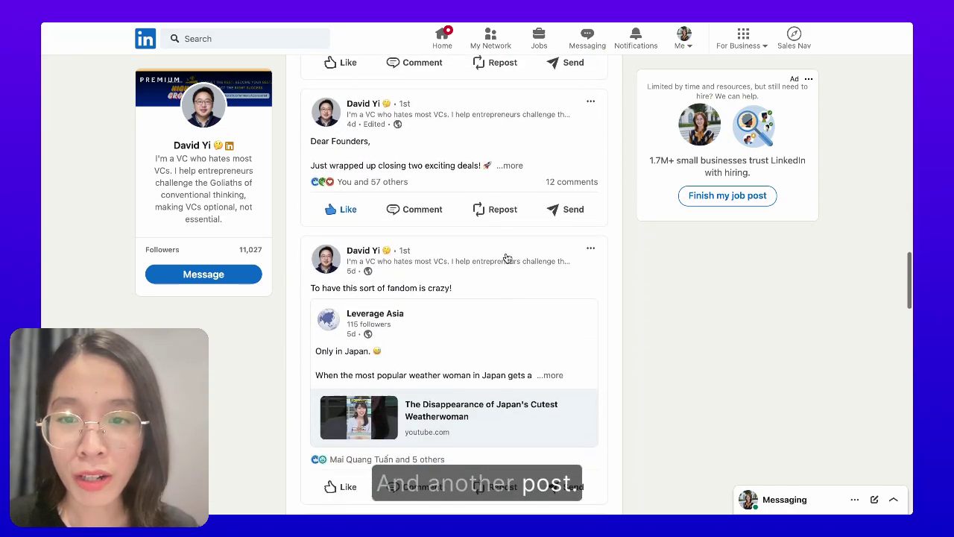
{"action": "scroll", "coordinate": [507, 251], "scroll_direction": "down", "scroll_amount": 4}
{"action": "left_click", "coordinate": [531, 274]}
{"action": "scroll", "coordinate": [529, 275], "scroll_direction": "down", "scroll_amount": 2}
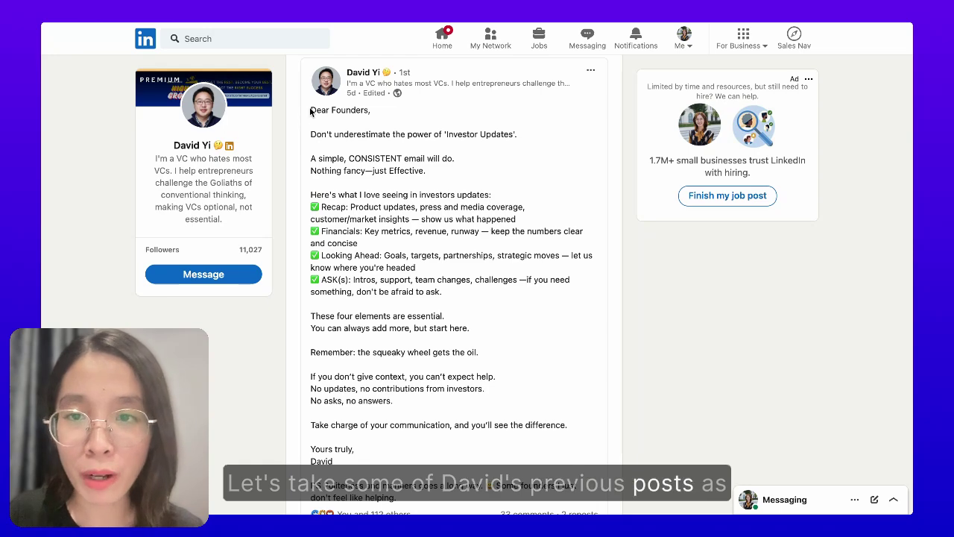
{"action": "left_click_drag", "start_coordinate": [311, 111], "coordinate": [425, 424]}
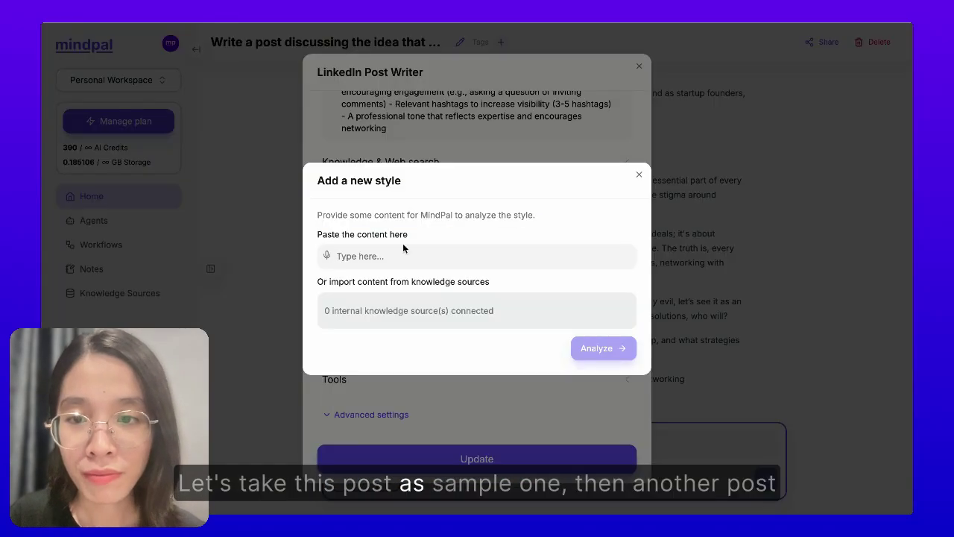
Step: Paste the first copied post under a 'SAMPLE 1' label, then add a 'SAMPLE 2' label
{"action": "type", "text": "SAMPLE 1"}
{"action": "key", "text": "ctrl+v"}
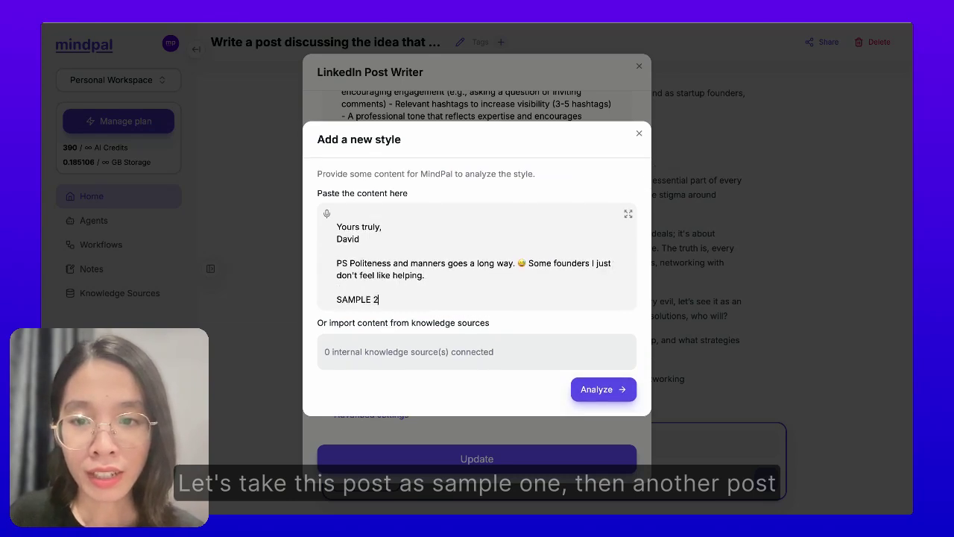
{"action": "type", "text": "SAMPLE 2"}
{"action": "key", "text": "Return"}
{"action": "key", "text": "Return"}
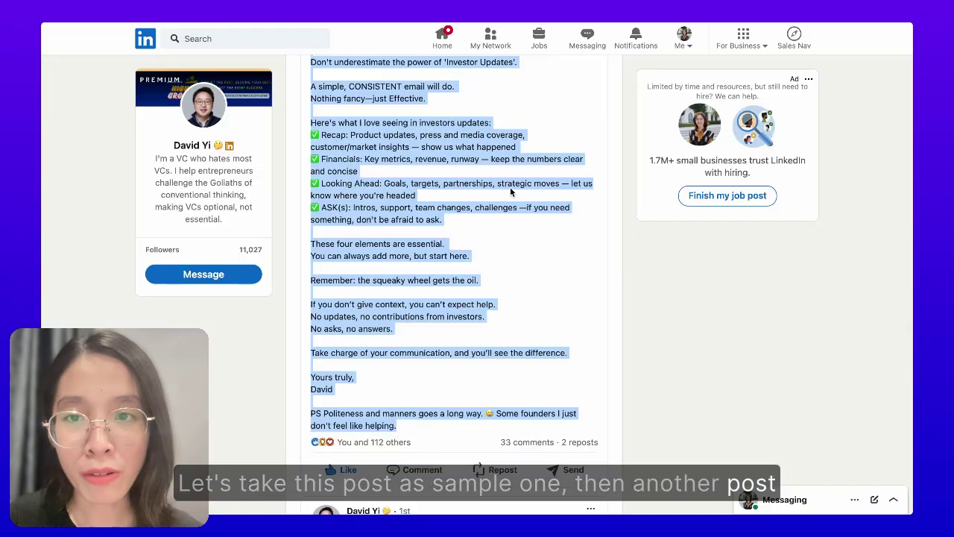
{"action": "scroll", "coordinate": [512, 193], "scroll_direction": "down", "scroll_amount": 5}
{"action": "scroll", "coordinate": [510, 190], "scroll_direction": "up", "scroll_amount": 6}
Step: Copy the Scarcity mindset post in as sample 2 and add a 'SAMPLE 3' label
{"action": "left_click_drag", "start_coordinate": [309, 166], "coordinate": [430, 462]}
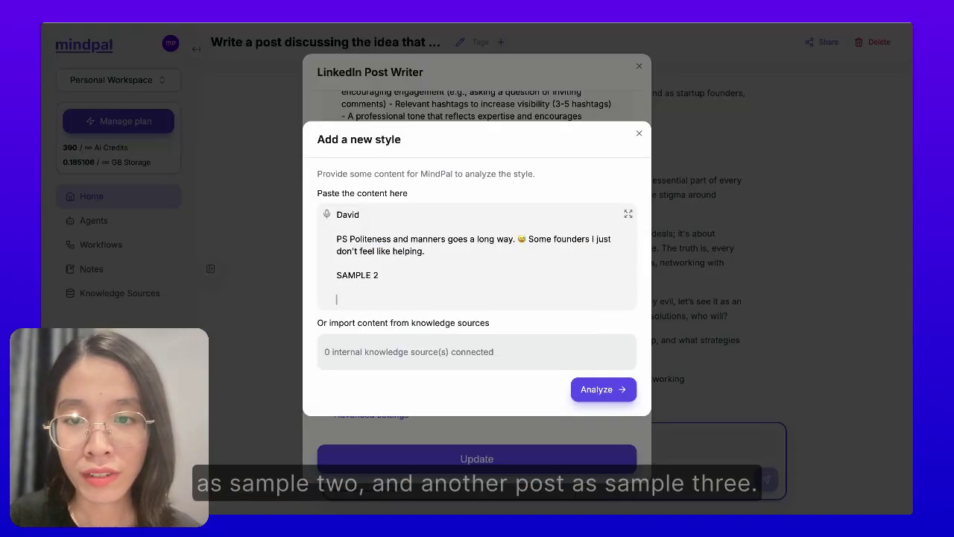
{"action": "type", "text": "Dear Founders,  Scarcity mindset sabotaging your success?  It's toxic.  You hoard ideas like they're gold. You act like every opportunity is your last. You see enemies where there should be partners.  Stop. That. Now.  Adopt an abundant mindset.  Pay it forward. Collaborate with others. Share your ideas freely and watch them multiply.  Your business will grow. You will grow.  Let's try to create something far greater than ourselves.  Yours truly, David"}
{"action": "key", "text": "Return"}
{"action": "key", "text": "Return"}
{"action": "type", "text": "SAMPLE 3"}
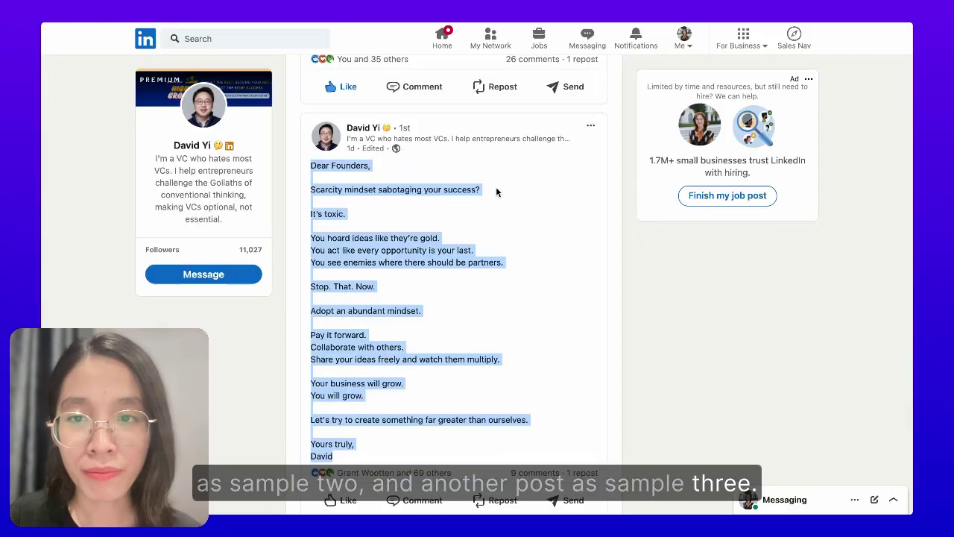
Step: Paste the third sample post and run Analyze on the three samples
{"action": "scroll", "coordinate": [495, 191], "scroll_direction": "up", "scroll_amount": 6}
{"action": "left_click_drag", "start_coordinate": [311, 95], "coordinate": [570, 436]}
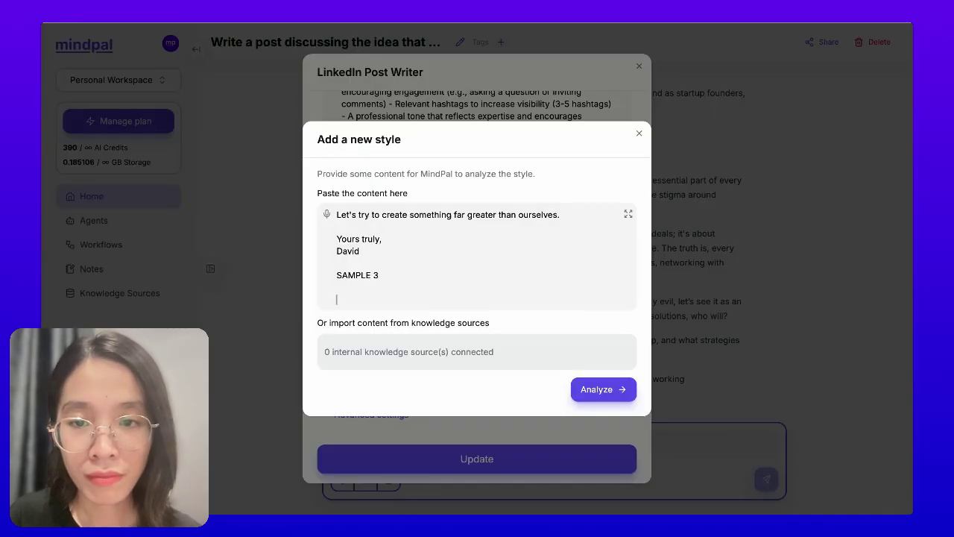
{"action": "key", "text": "ctrl+v"}
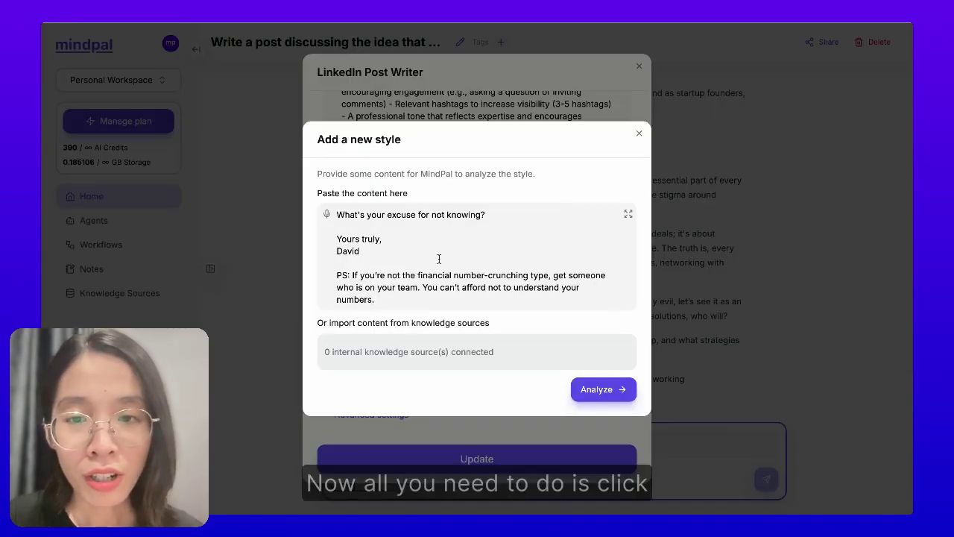
{"action": "left_click", "coordinate": [603, 389]}
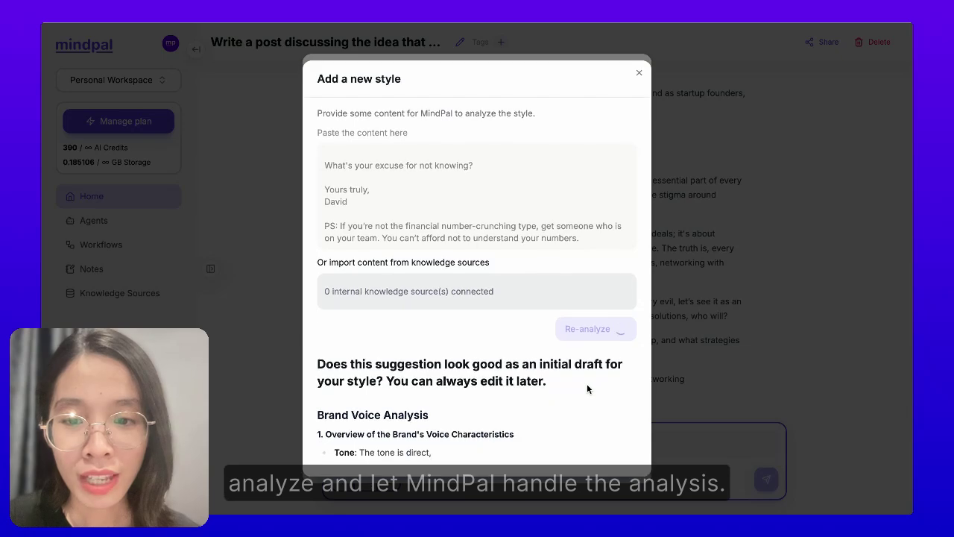
Step: Review the Brand Voice Analysis and create the style from it
{"action": "scroll", "coordinate": [541, 367], "scroll_direction": "down", "scroll_amount": 2}
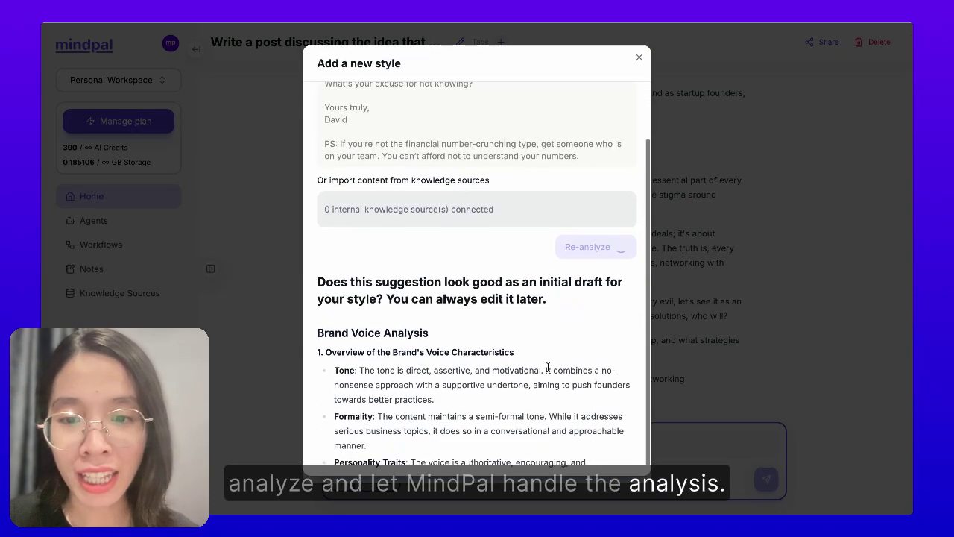
{"action": "scroll", "coordinate": [541, 366], "scroll_direction": "down", "scroll_amount": 5}
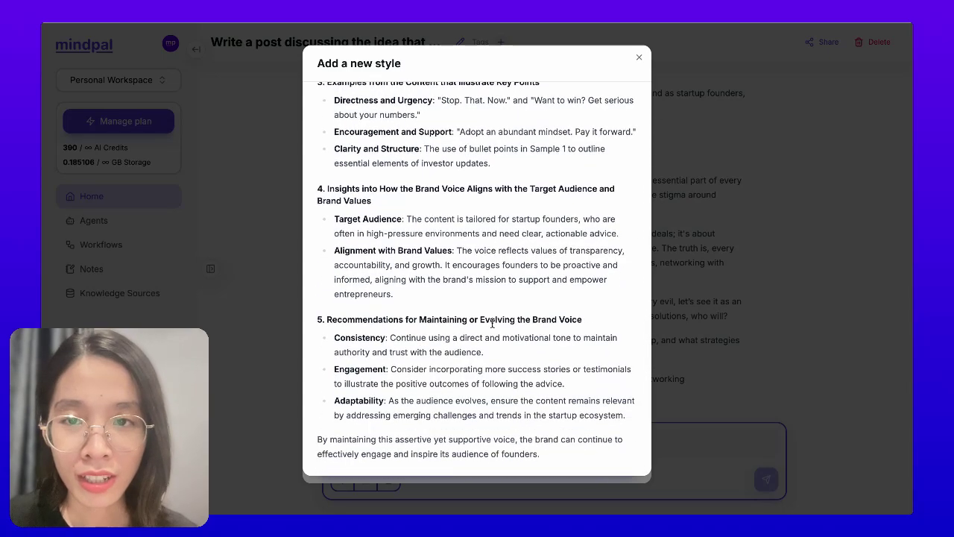
{"action": "scroll", "coordinate": [506, 317], "scroll_direction": "up", "scroll_amount": 15}
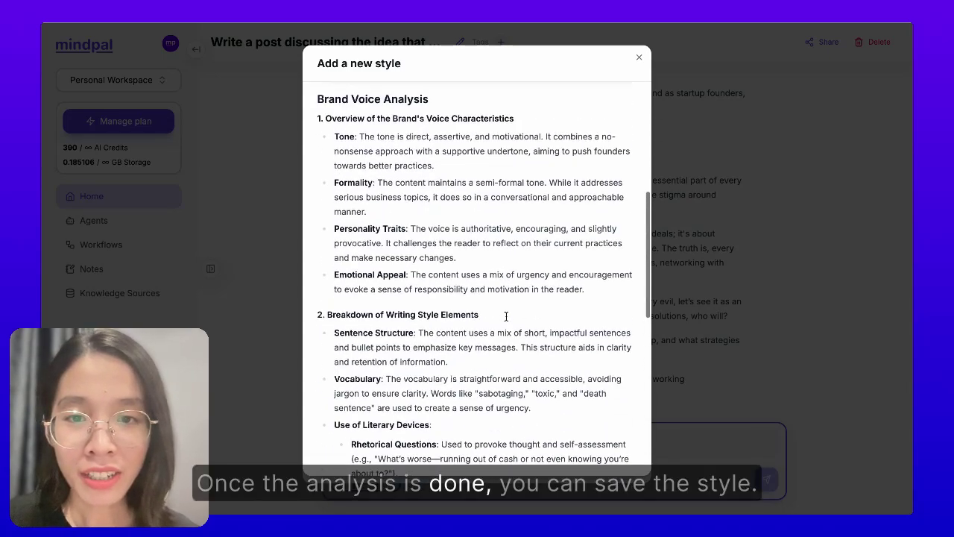
{"action": "left_click", "coordinate": [516, 394]}
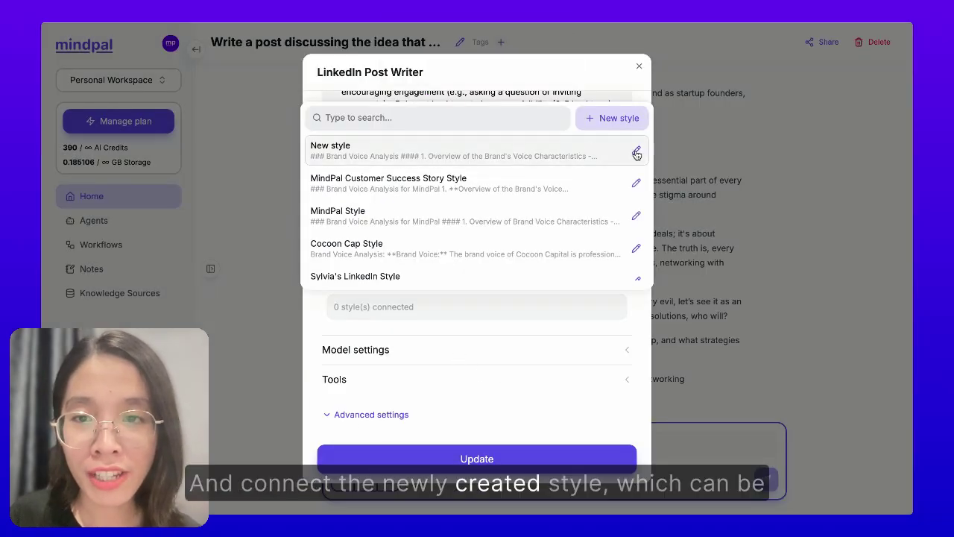
Step: Retitle 'New style' as David's Style and attach it as the LinkedIn Post Writer's style
{"action": "left_click", "coordinate": [631, 153]}
{"action": "triple_click", "coordinate": [335, 201]}
{"action": "type", "text": "David's S"}
{"action": "left_click", "coordinate": [520, 381]}
{"action": "left_click", "coordinate": [481, 316]}
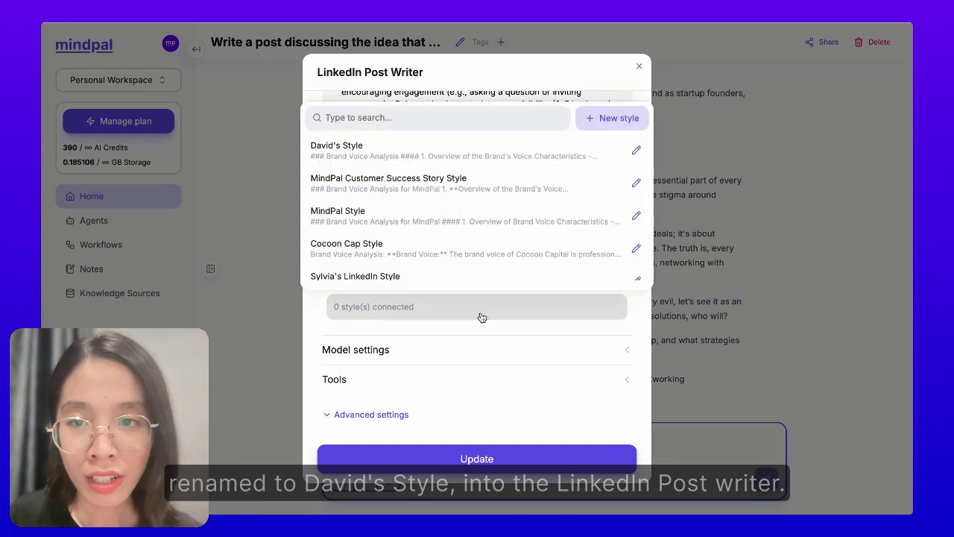
{"action": "left_click", "coordinate": [366, 158]}
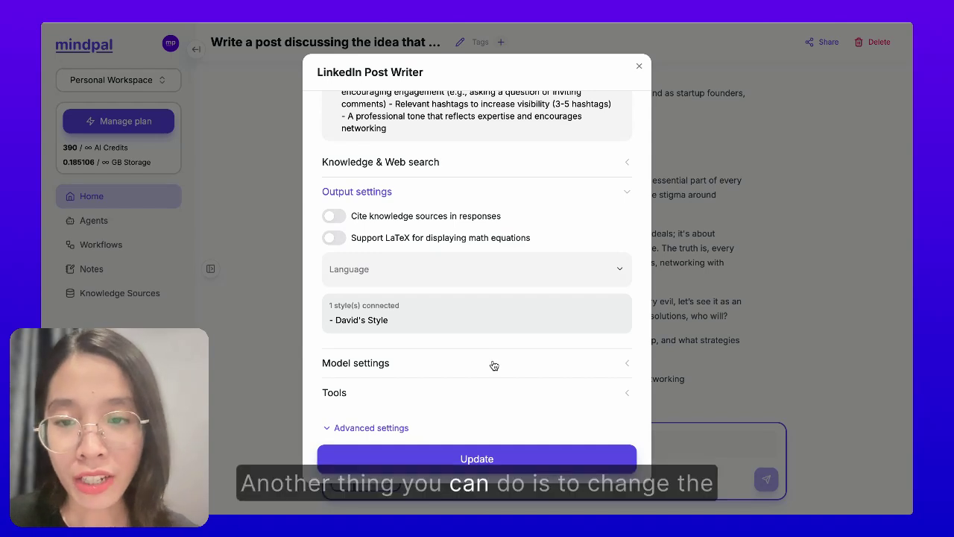
{"action": "scroll", "coordinate": [495, 367], "scroll_direction": "down", "scroll_amount": 1}
Step: Set the agent's model to Claude 3.5 Sonnet, update the agent, and close its settings
{"action": "left_click", "coordinate": [453, 356]}
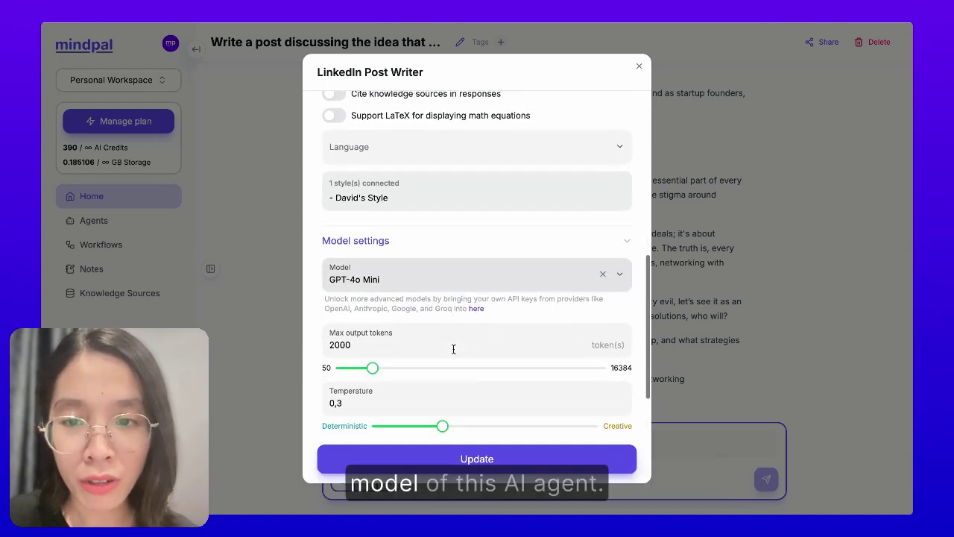
{"action": "scroll", "coordinate": [435, 318], "scroll_direction": "down", "scroll_amount": 1}
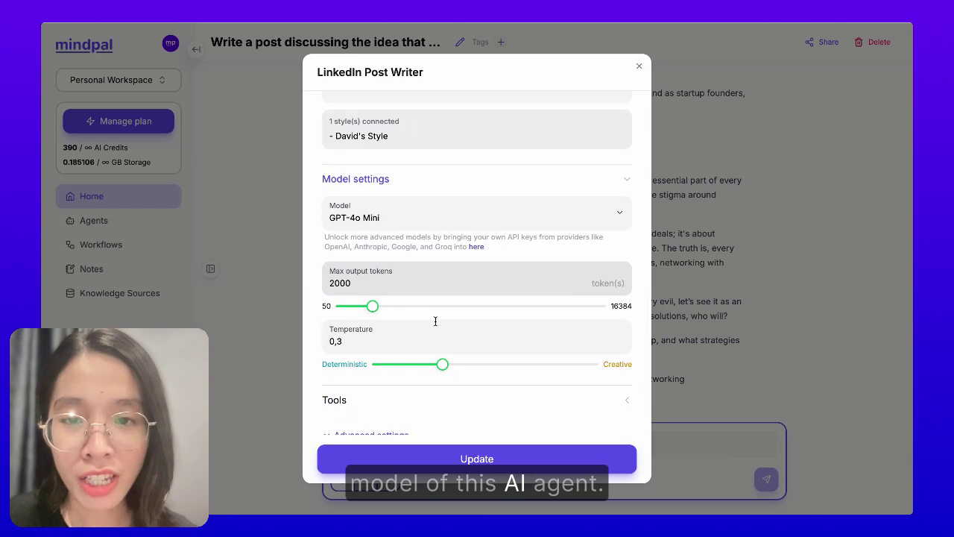
{"action": "scroll", "coordinate": [435, 321], "scroll_direction": "down", "scroll_amount": 1}
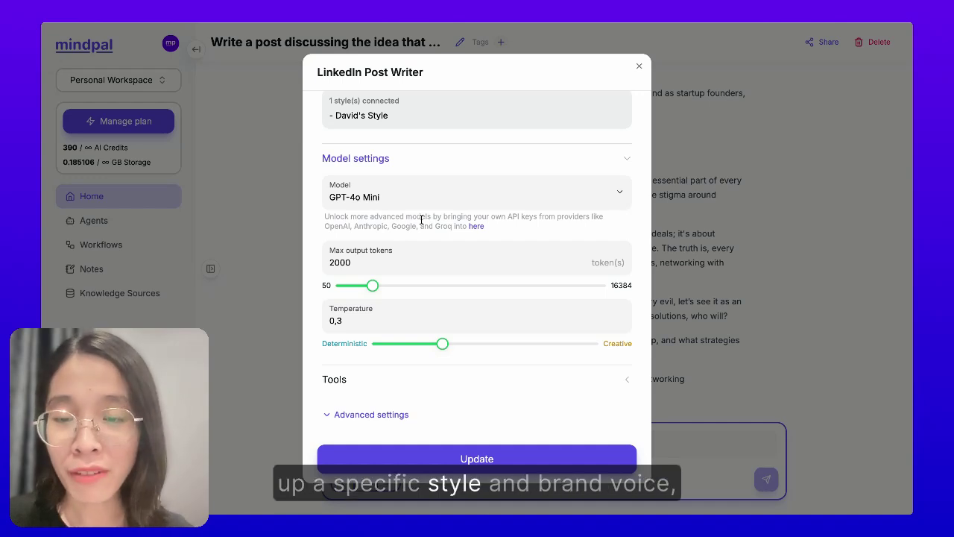
{"action": "left_click", "coordinate": [405, 200]}
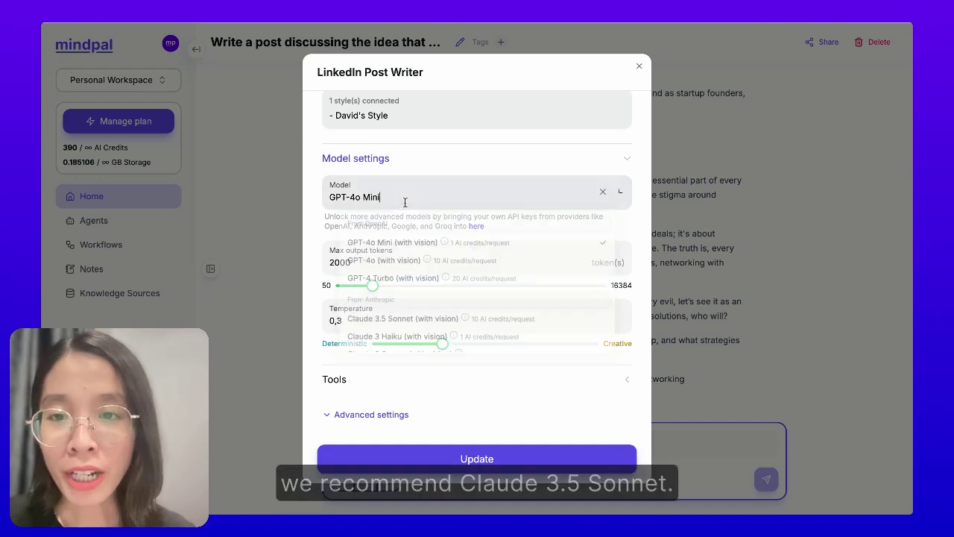
{"action": "scroll", "coordinate": [415, 338], "scroll_direction": "down", "scroll_amount": 1}
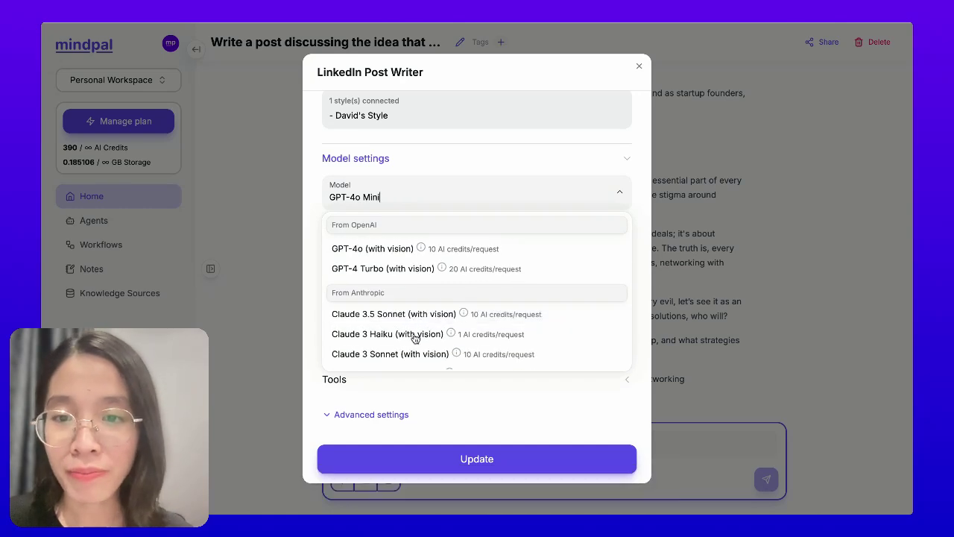
{"action": "left_click", "coordinate": [405, 313]}
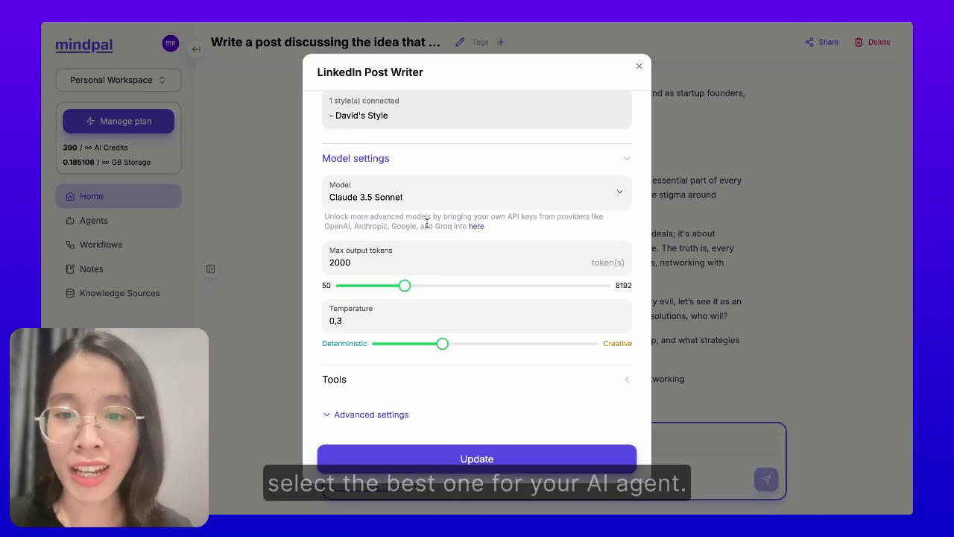
{"action": "left_click", "coordinate": [477, 459]}
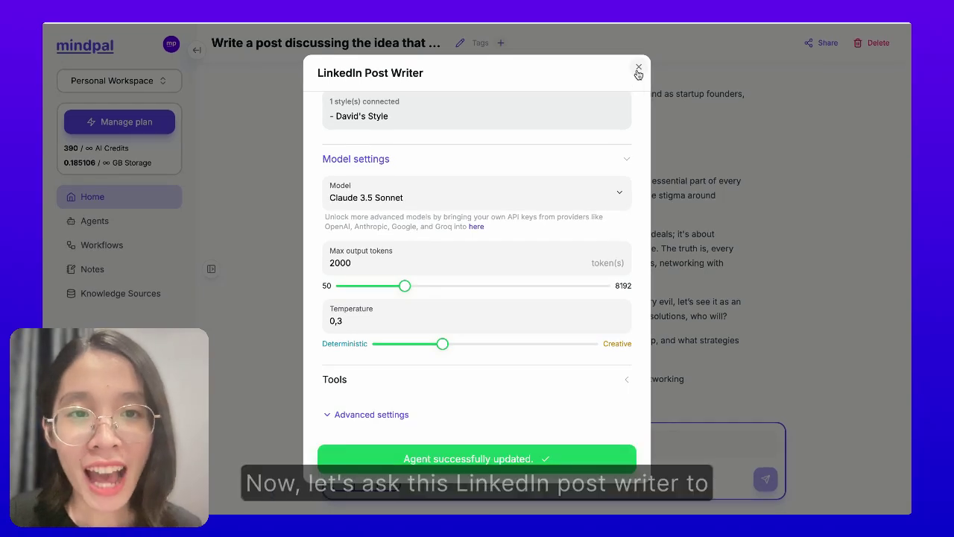
{"action": "left_click", "coordinate": [638, 68]}
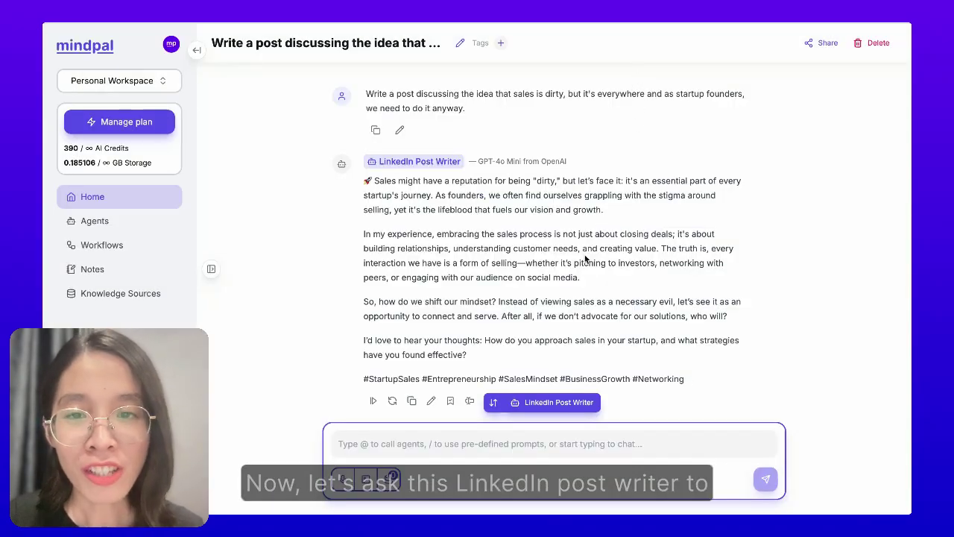
Step: Open a new thread with the LinkedIn Post Writer and send the sales-for-founders prompt
{"action": "left_click", "coordinate": [211, 268]}
{"action": "left_click", "coordinate": [283, 114]}
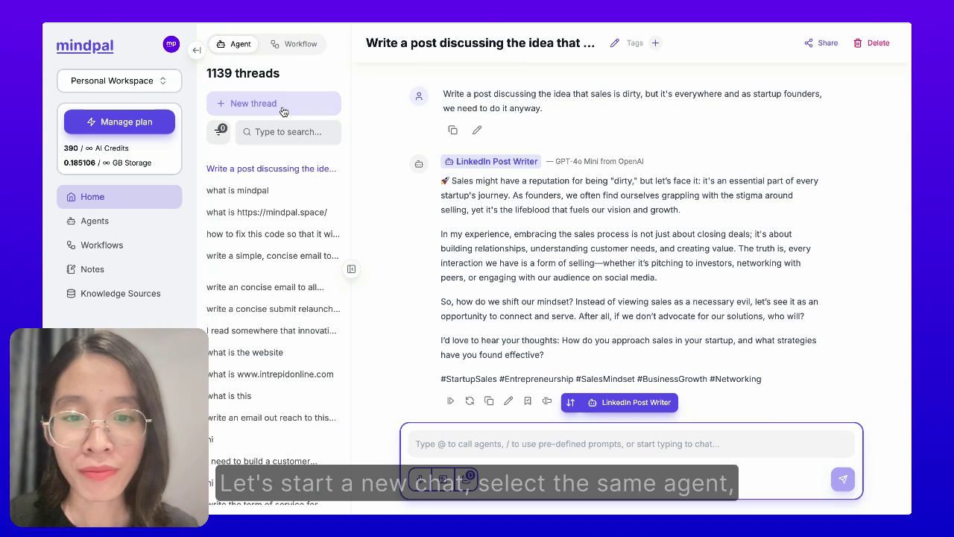
{"action": "left_click", "coordinate": [499, 211]}
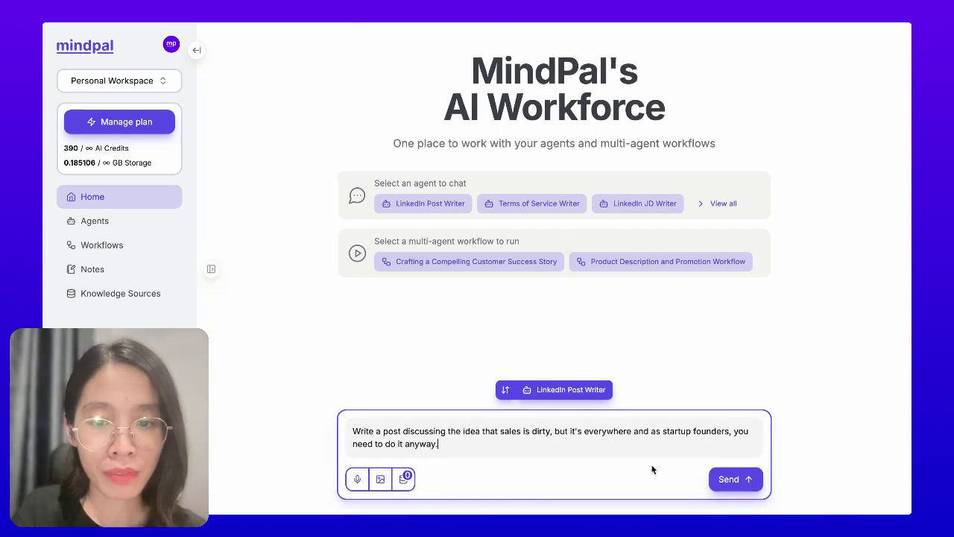
{"action": "key", "text": "Return"}
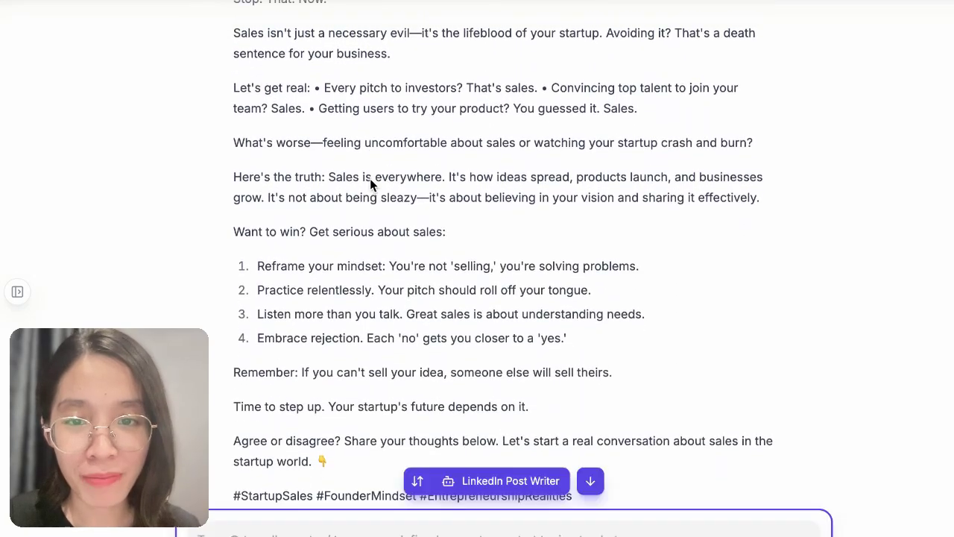
Step: Read through the David-style post laying out four steps for founders to take sales seriously
{"action": "scroll", "coordinate": [370, 178], "scroll_direction": "up", "scroll_amount": 2}
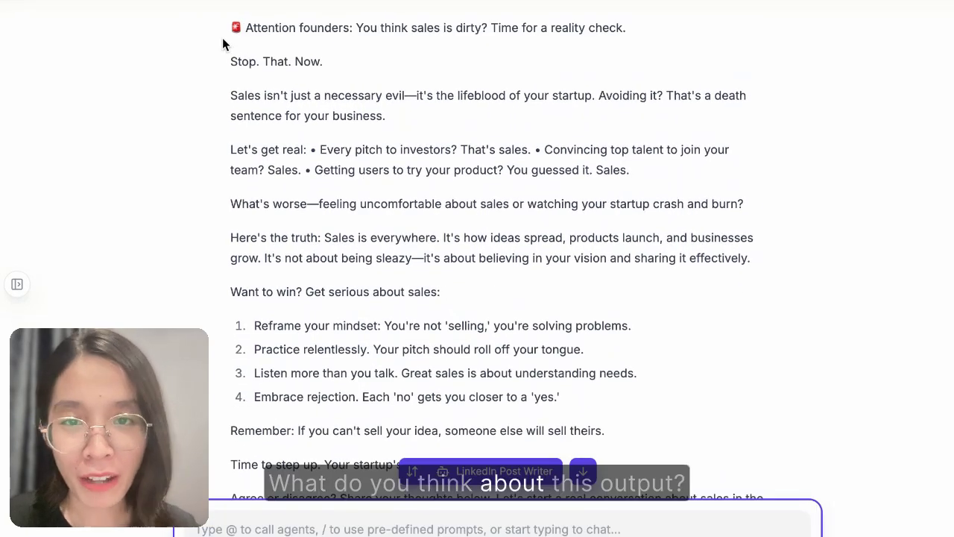
{"action": "left_click_drag", "start_coordinate": [221, 27], "coordinate": [547, 205]}
{"action": "left_click", "coordinate": [642, 304]}
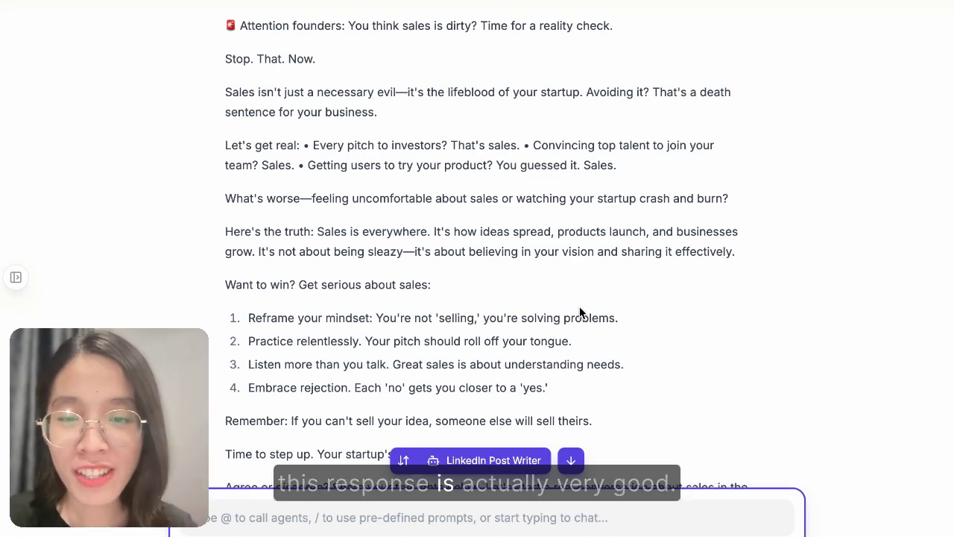
{"action": "scroll", "coordinate": [579, 307], "scroll_direction": "down", "scroll_amount": 1}
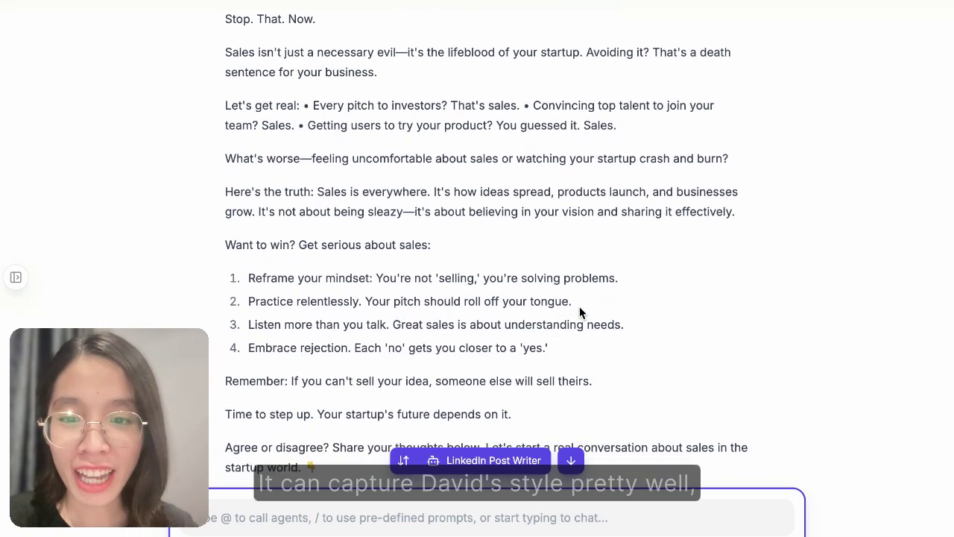